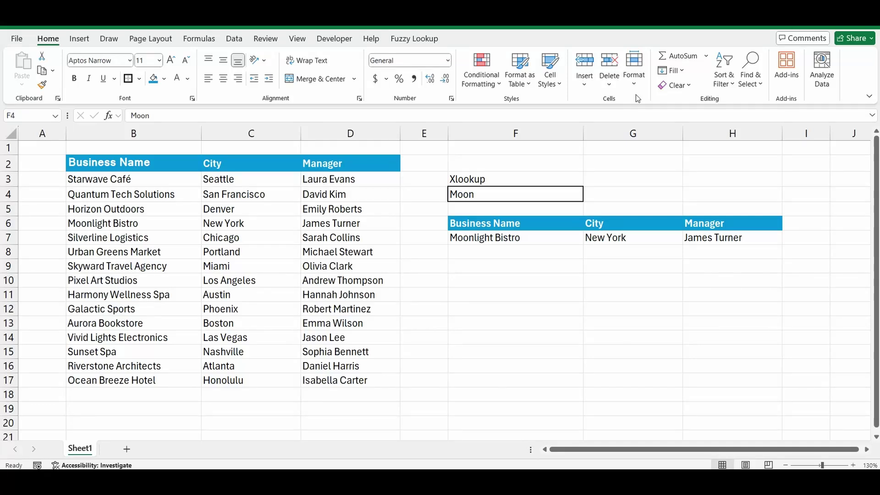
# Test the lookup by searching F4 for 'Hori', then 'Urban' (Urban Greens Market, Portland).
pyautogui.click(484, 195)
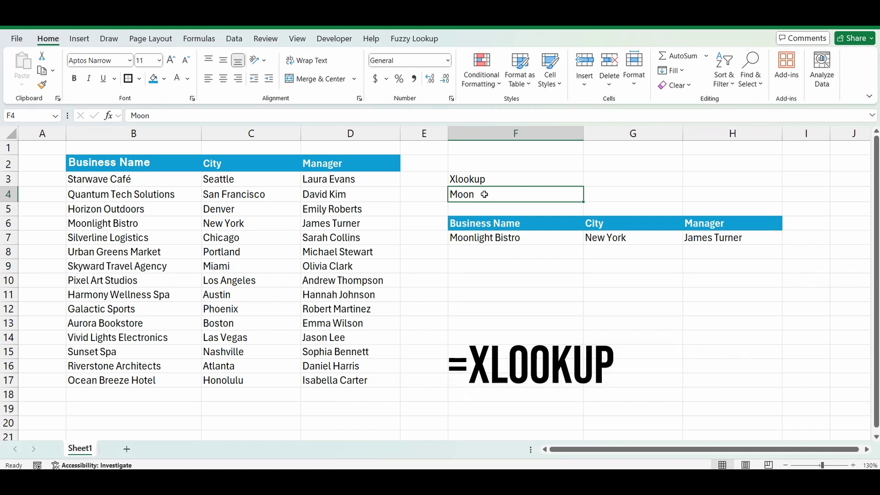
pyautogui.write('Hori')
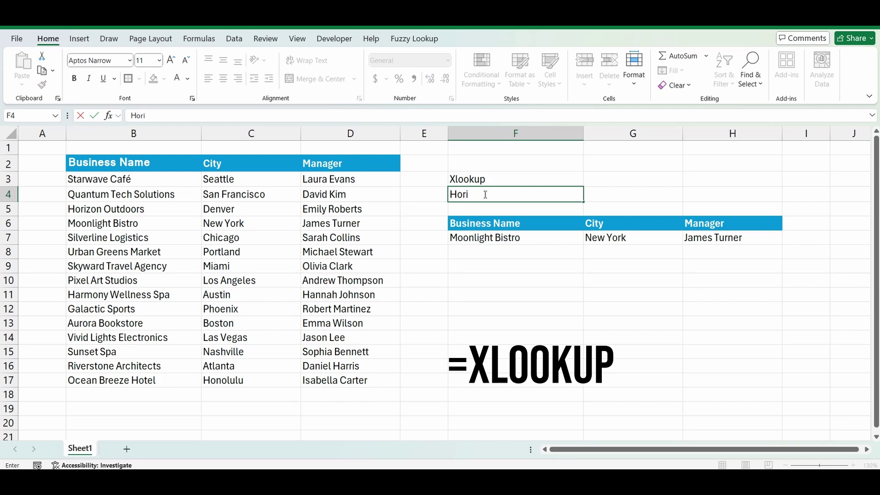
pyautogui.press('Return')
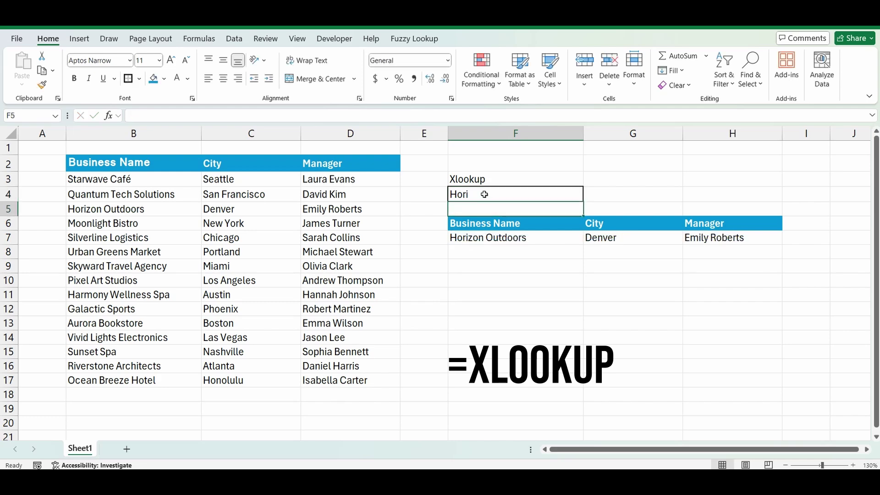
pyautogui.click(484, 194)
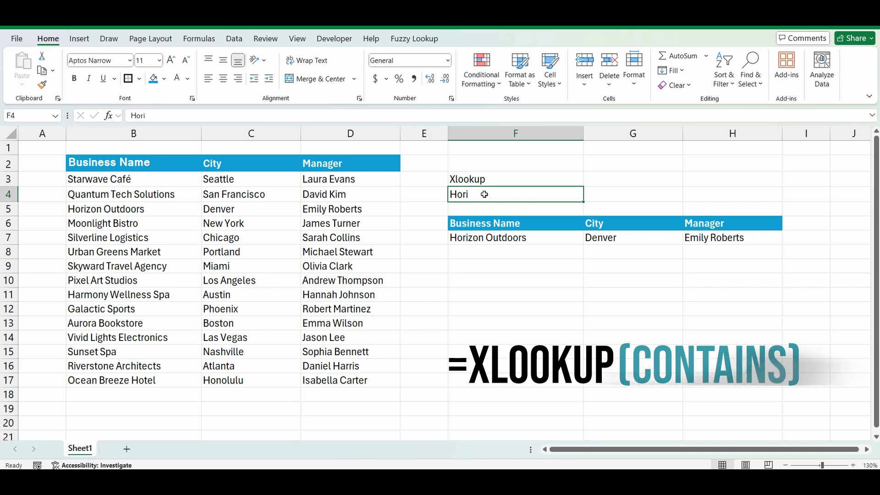
pyautogui.write('Urban')
pyautogui.press('Return')
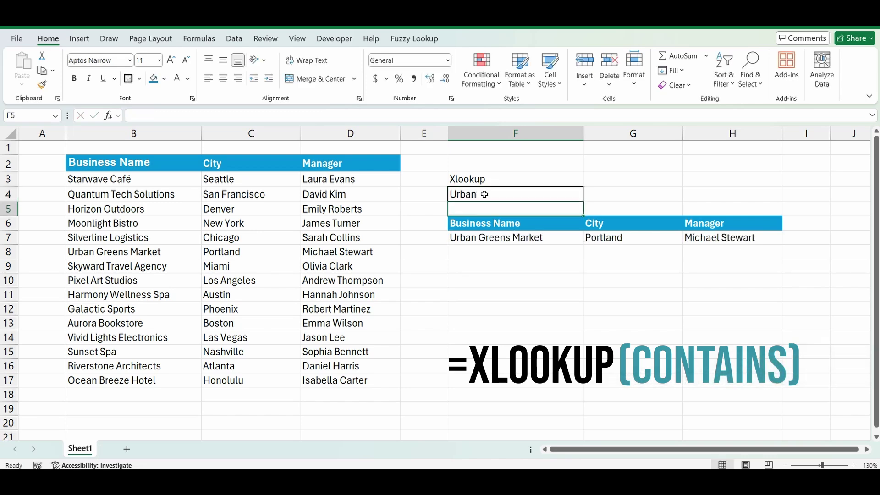
pyautogui.click(491, 193)
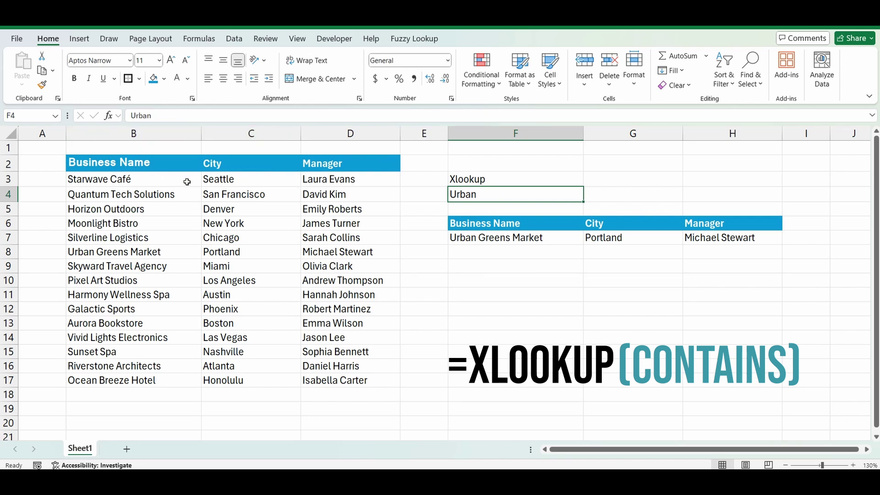
# Highlight the Urban Greens Market row B8:D8, then begin an =xlookup( formula in F9.
pyautogui.click(120, 253)
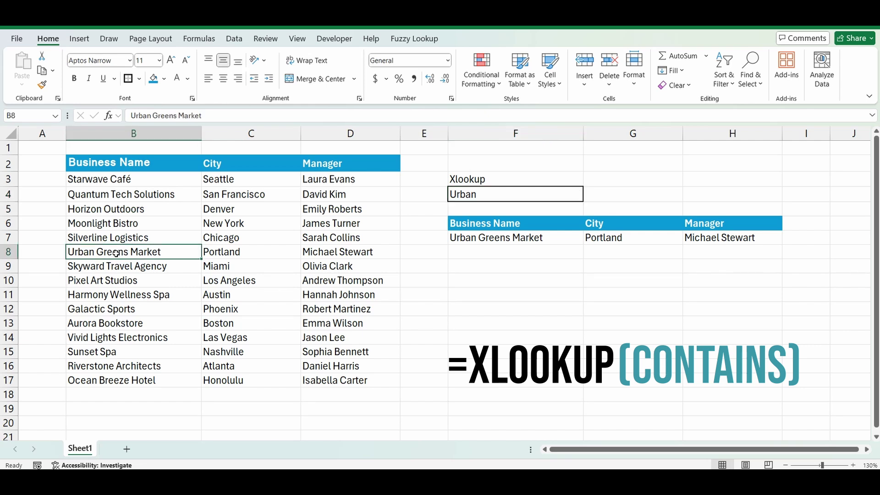
pyautogui.moveTo(116, 253); pyautogui.dragTo(346, 253)
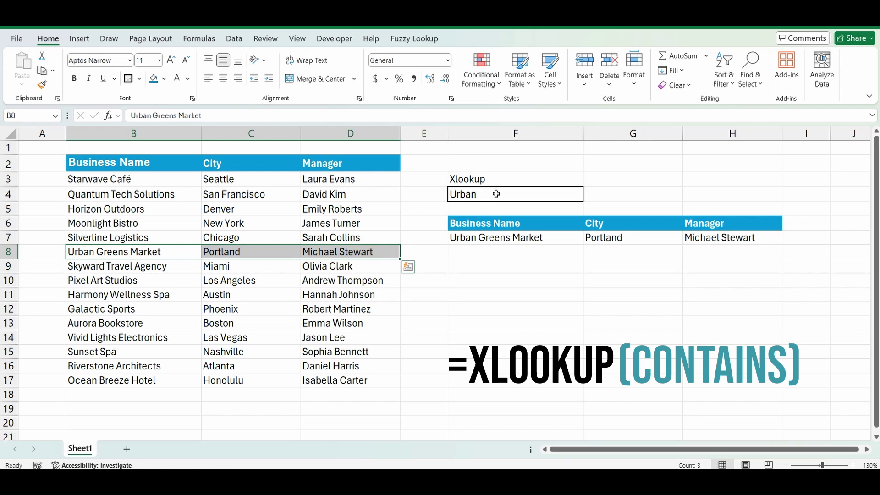
pyautogui.click(484, 266)
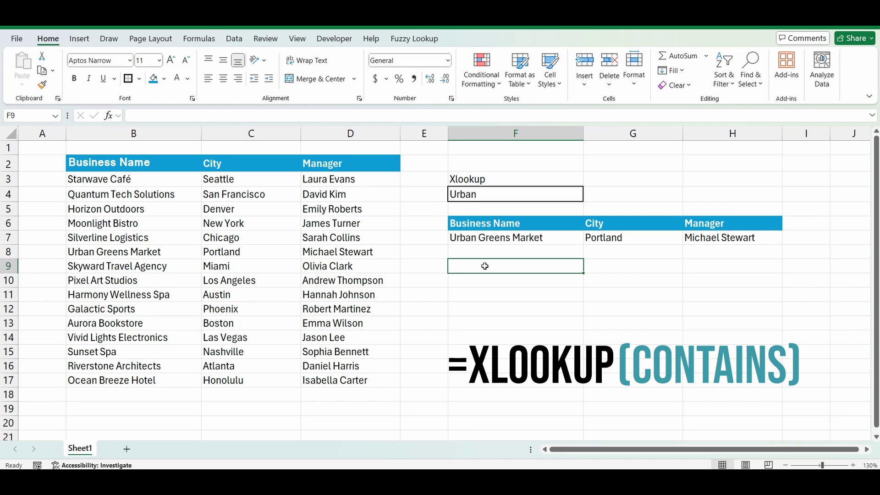
pyautogui.write('=')
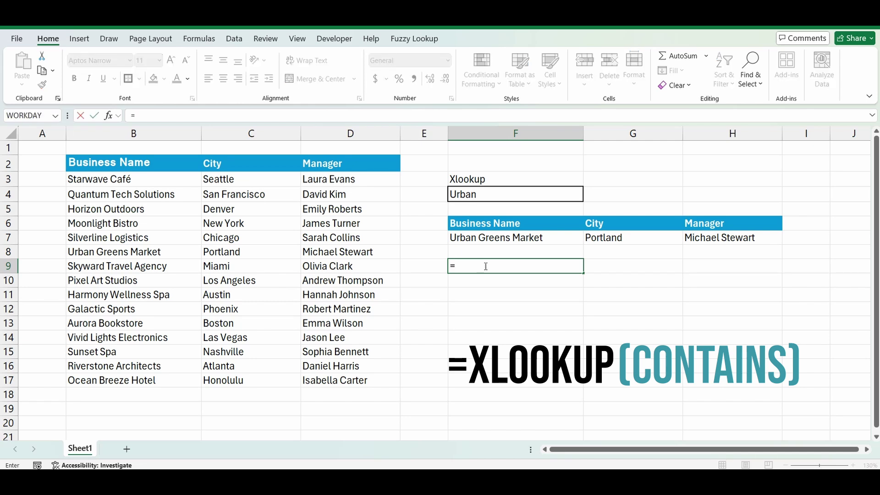
pyautogui.write('xlookup(')
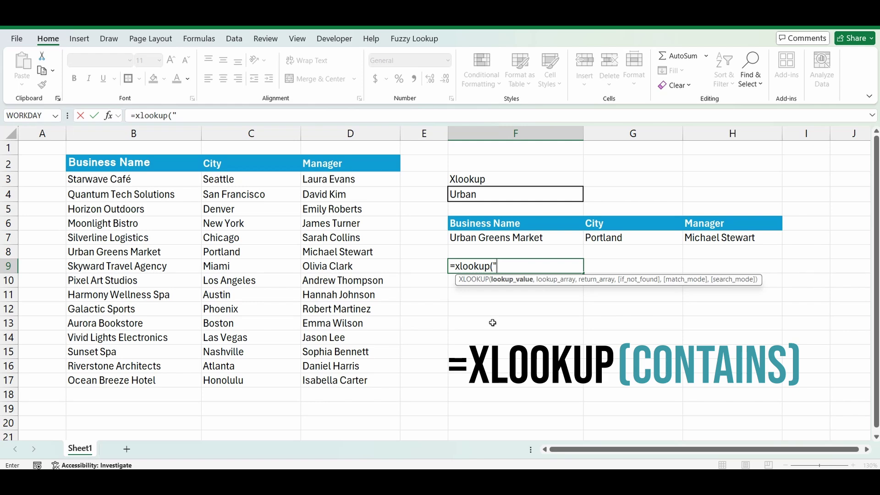
# Enter the wildcard lookup value "*"&$F$4&"*" and select B3:B17 as the lookup array.
pyautogui.write('*"&')
pyautogui.click(484, 195)
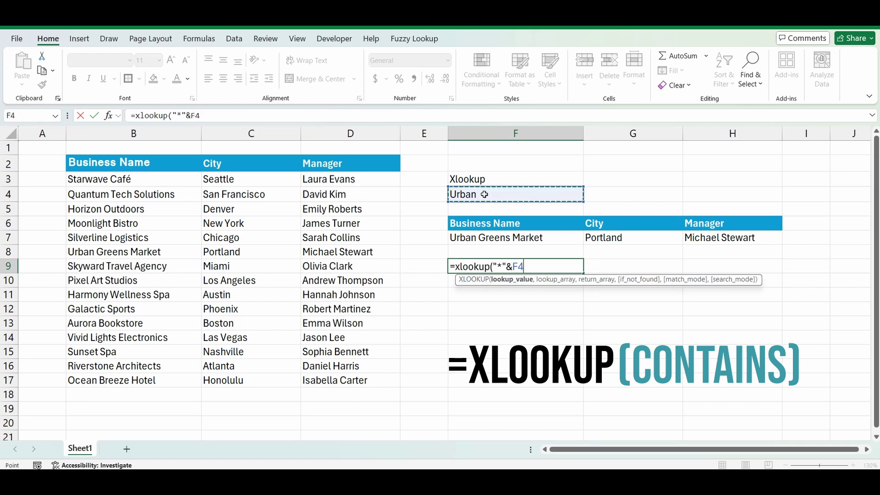
pyautogui.press('F4')
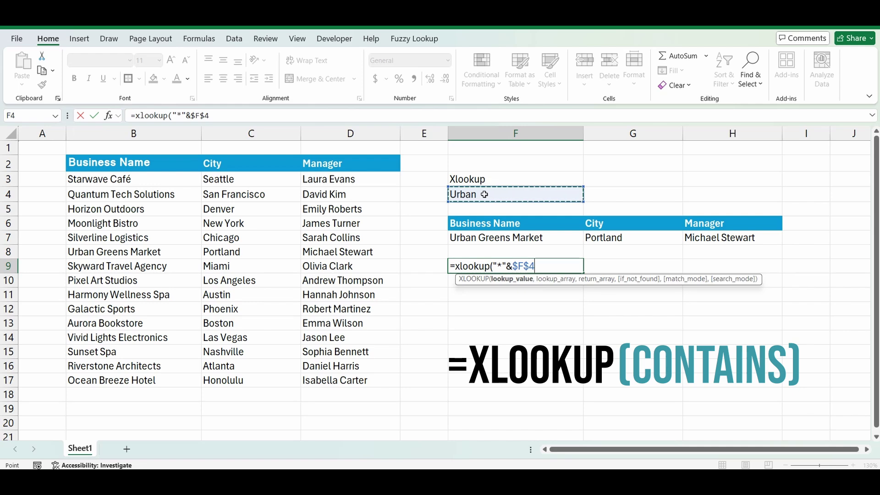
pyautogui.write('&')
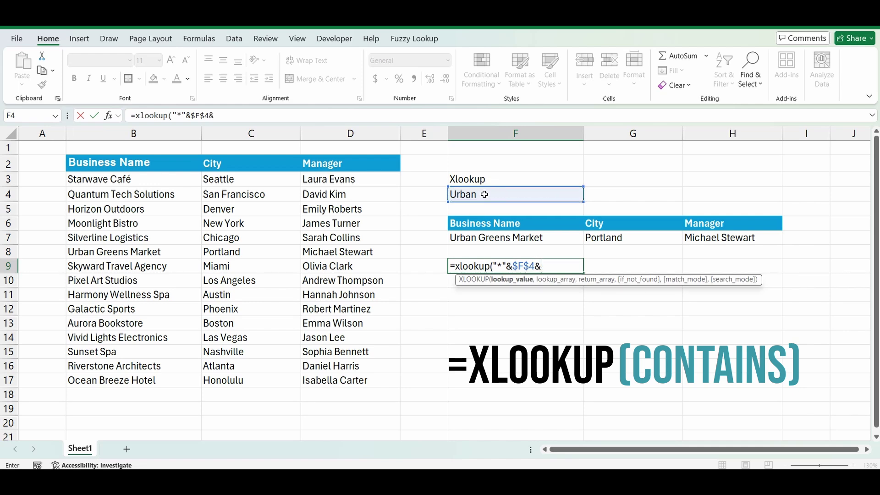
pyautogui.write('"*",')
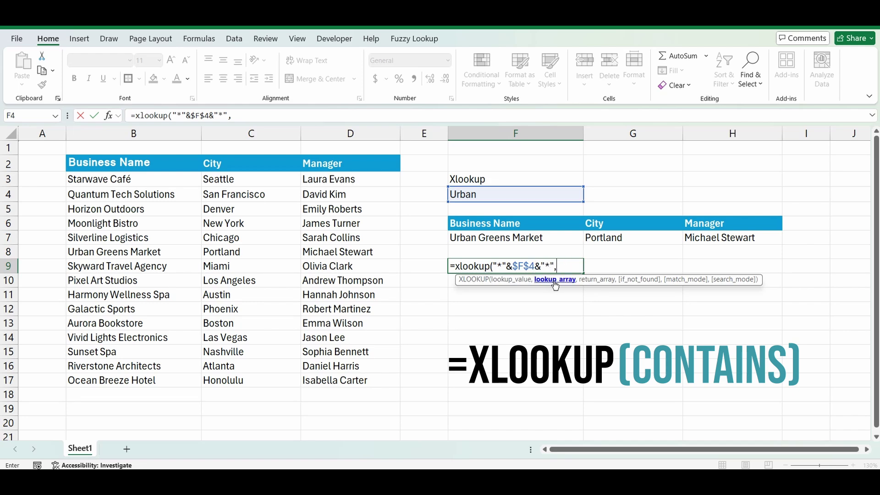
pyautogui.moveTo(113, 179); pyautogui.dragTo(116, 377)
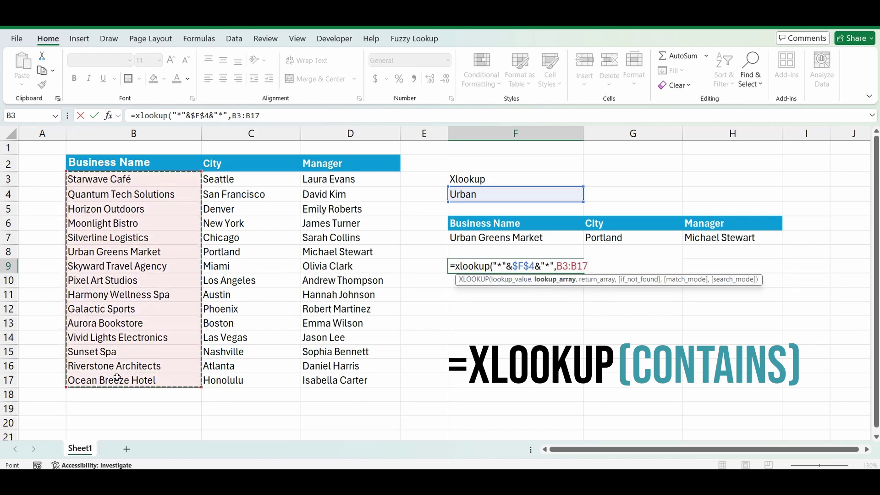
# Make the lookup array absolute ($B$3:$B$17) and add B3:B17 as the return array.
pyautogui.press('F4')
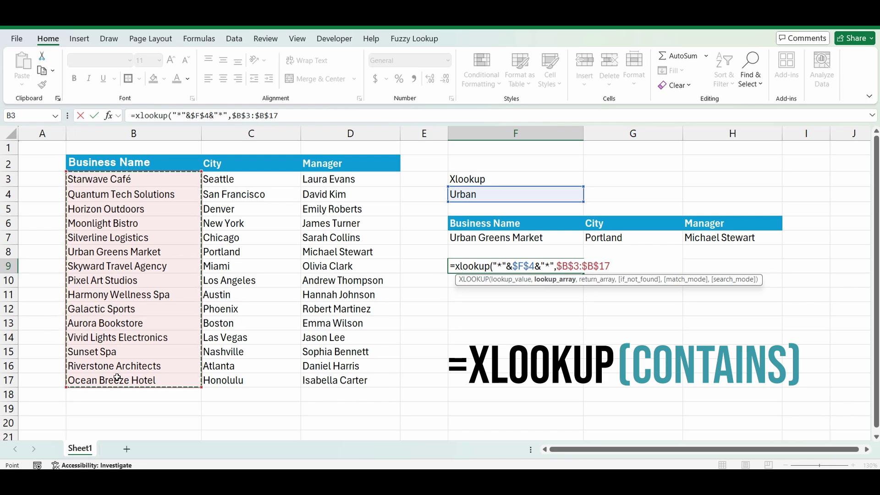
pyautogui.write(',')
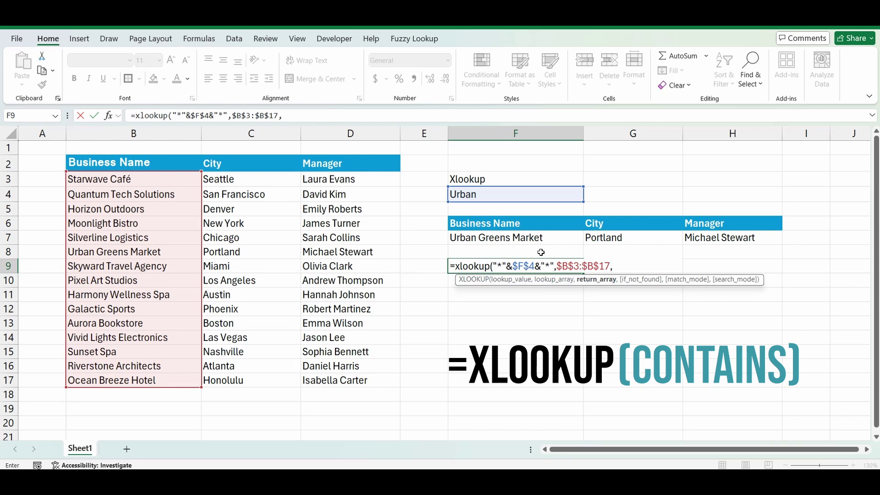
pyautogui.moveTo(110, 178); pyautogui.dragTo(94, 394)
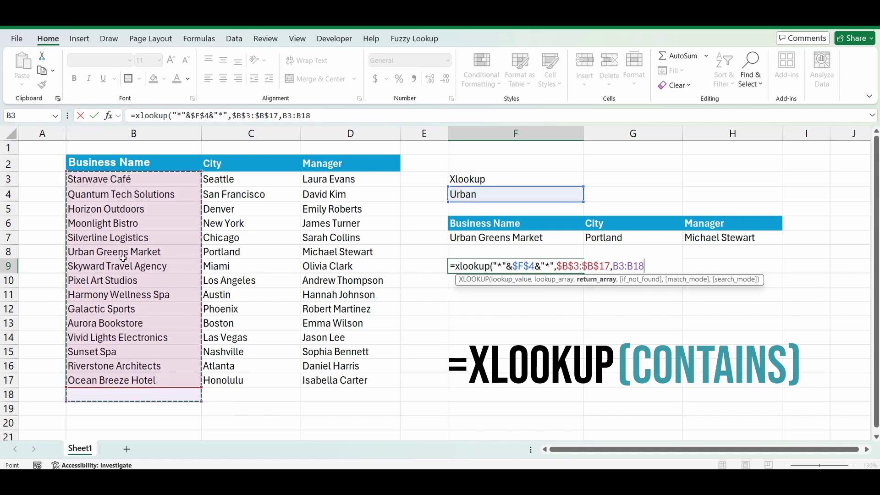
pyautogui.moveTo(149, 180); pyautogui.dragTo(136, 380)
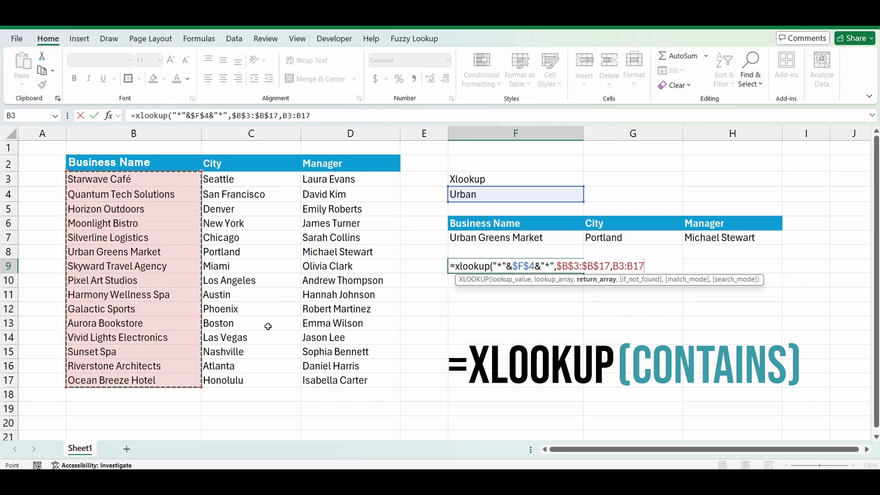
pyautogui.write(',')
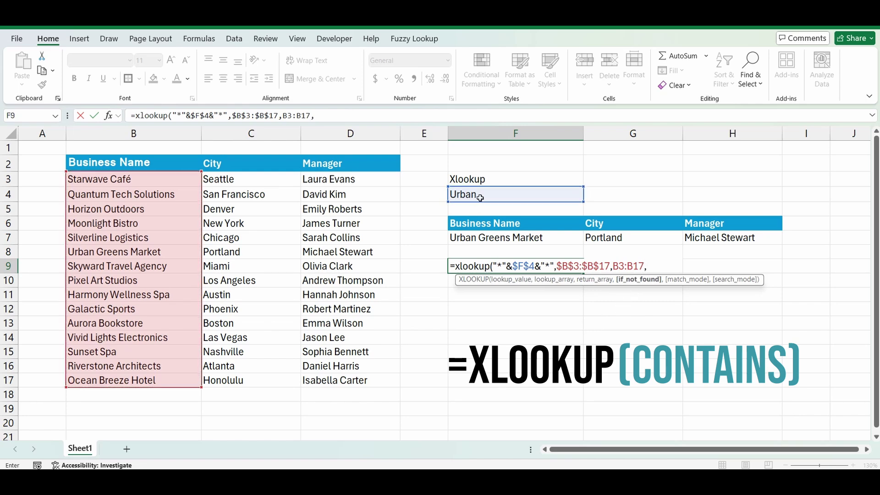
# Finish F9's XLOOKUP with a "Not Found" fallback and match mode 2, returning Urban Greens Market.
pyautogui.write('"Not Fo')
pyautogui.press('BackSpace')
pyautogui.press('BackSpace')
pyautogui.write('Foun')
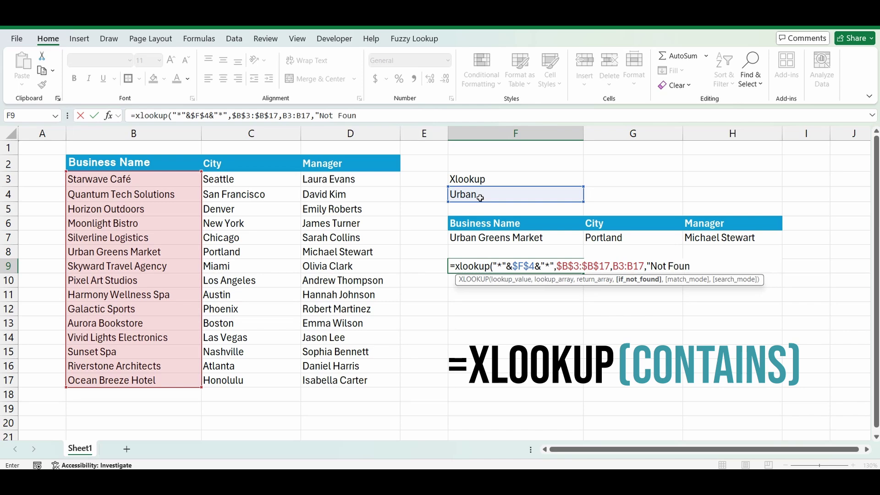
pyautogui.write('d",')
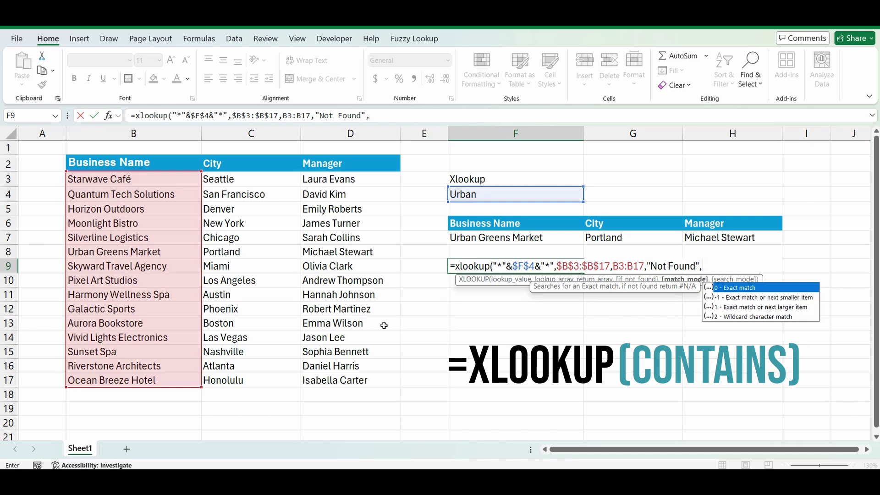
pyautogui.press('BackSpace')
pyautogui.write('2)')
pyautogui.press('Return')
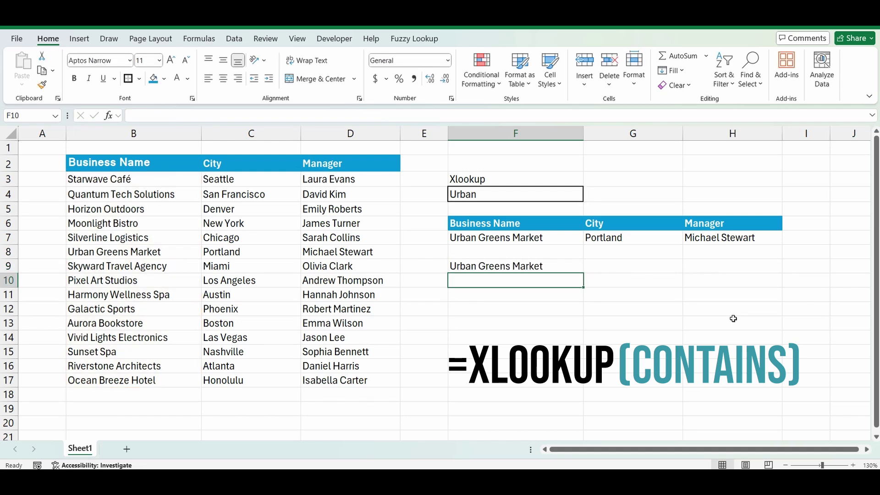
pyautogui.click(486, 265)
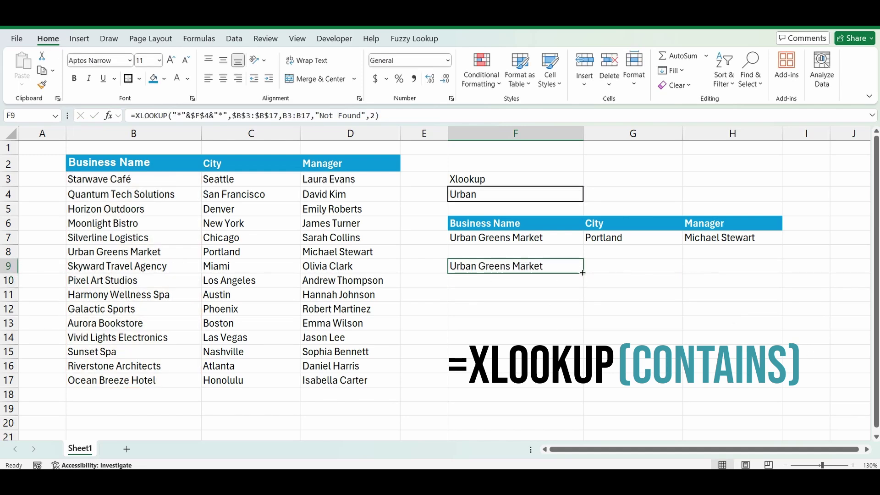
# Fill the lookup across F9:H9 and search 'starwave', returning Starwave Café in Seattle.
pyautogui.moveTo(586, 273); pyautogui.dragTo(783, 273)
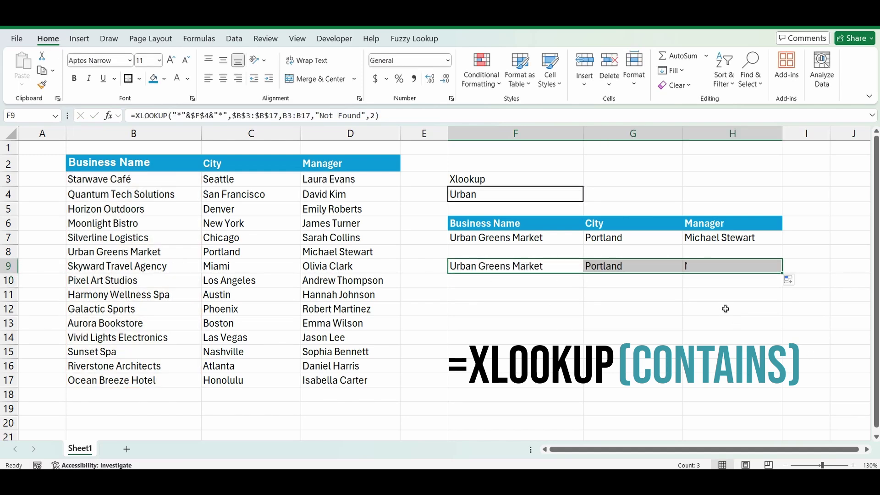
pyautogui.click(479, 195)
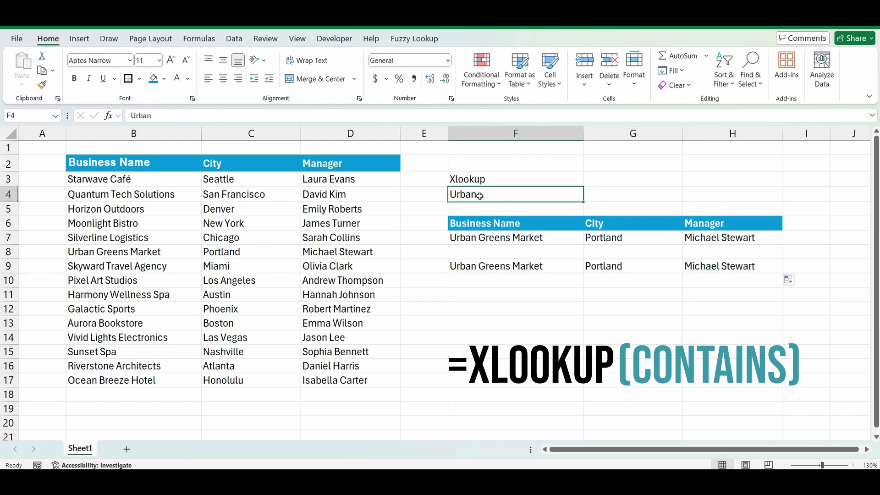
pyautogui.write('star')
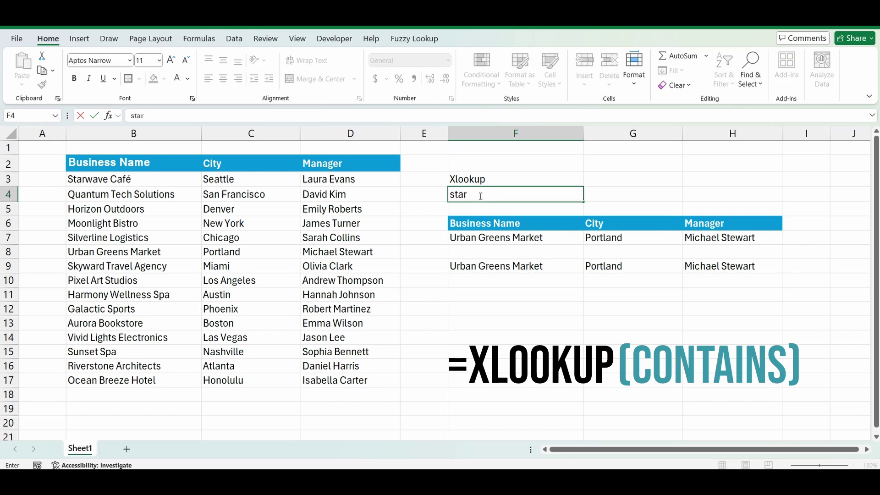
pyautogui.write('wave')
pyautogui.press('Return')
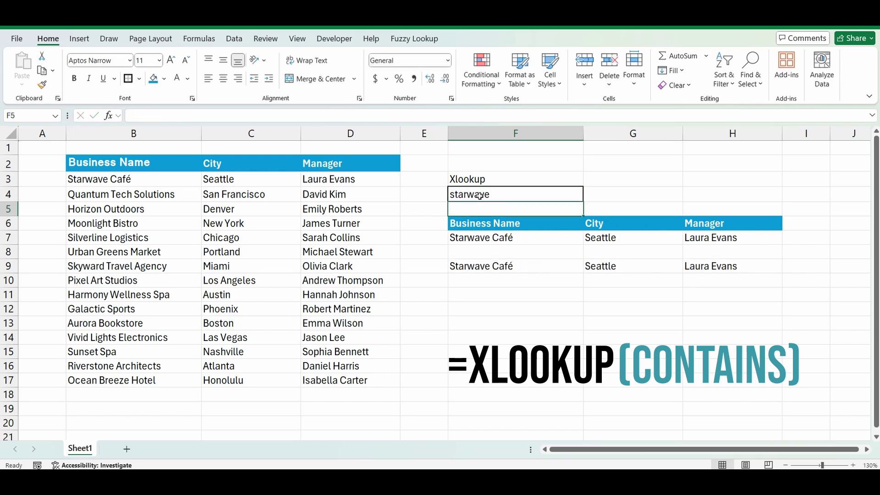
pyautogui.click(91, 181)
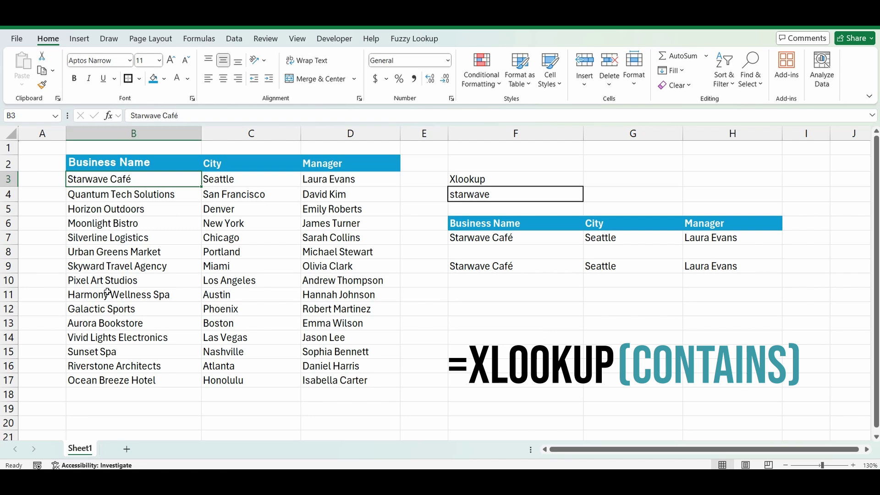
pyautogui.click(500, 196)
# Search 'spa' and compare the returned Harmony Wellness Spa (B11:D11) with Sunset Spa in B15.
pyautogui.write('spa')
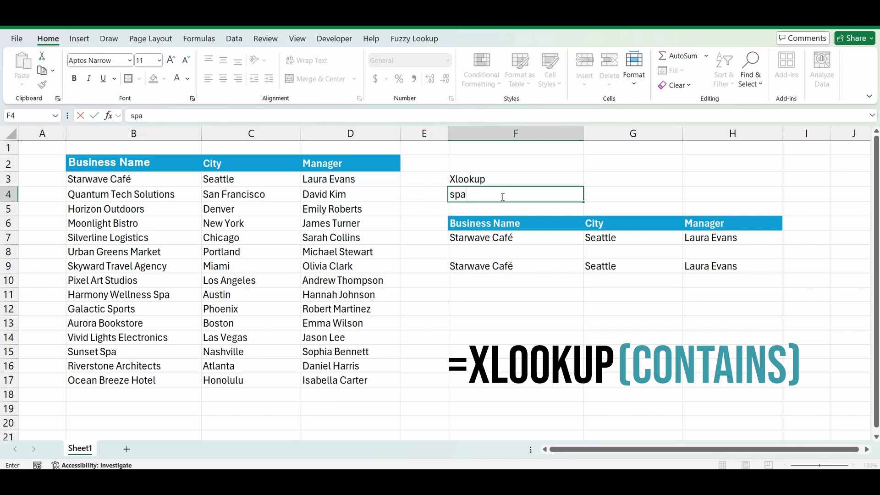
pyautogui.press('Return')
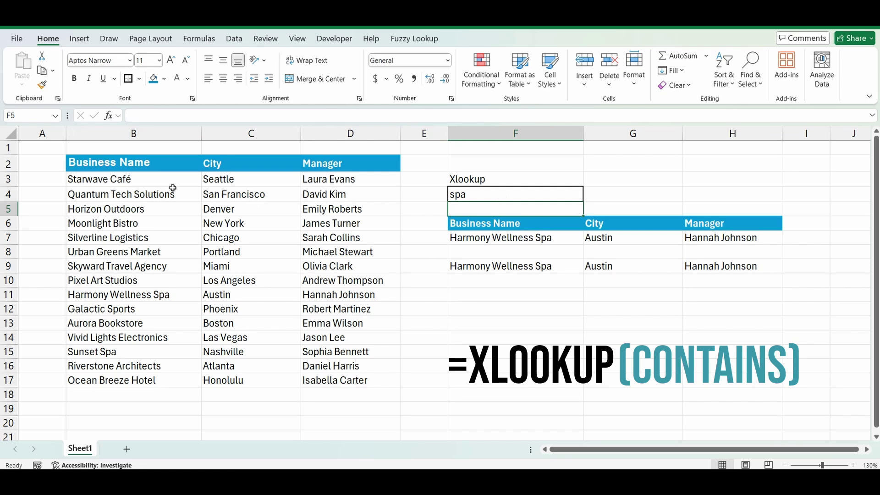
pyautogui.click(129, 294)
pyautogui.moveTo(129, 293); pyautogui.dragTo(341, 294)
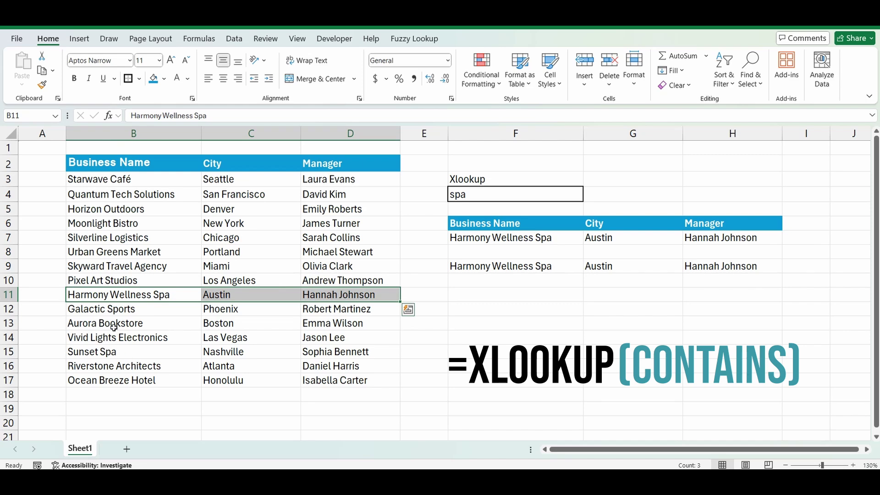
pyautogui.keyDown('ctrl'); pyautogui.click(116, 351); pyautogui.keyUp('ctrl')
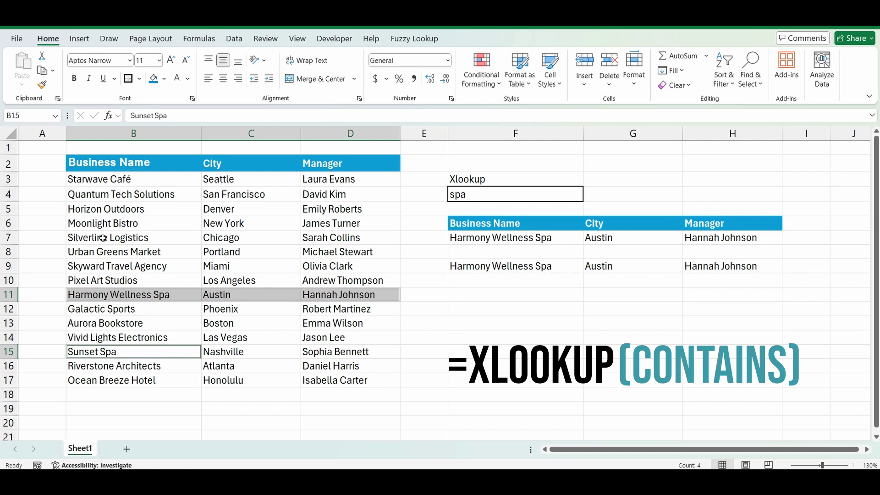
pyautogui.click(475, 266)
# Add search mode -1 to F9's formula and refill to H9, returning Sunset Spa, Nashville.
pyautogui.click(378, 115)
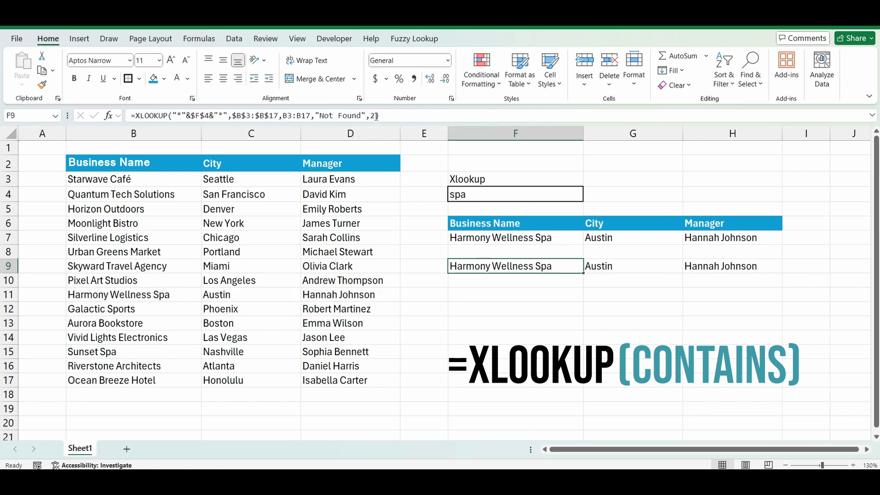
pyautogui.write(',')
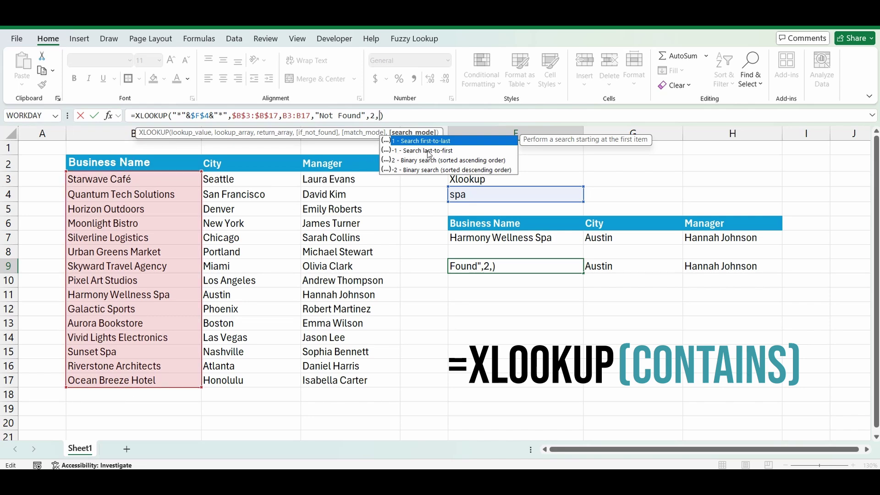
pyautogui.write('-1')
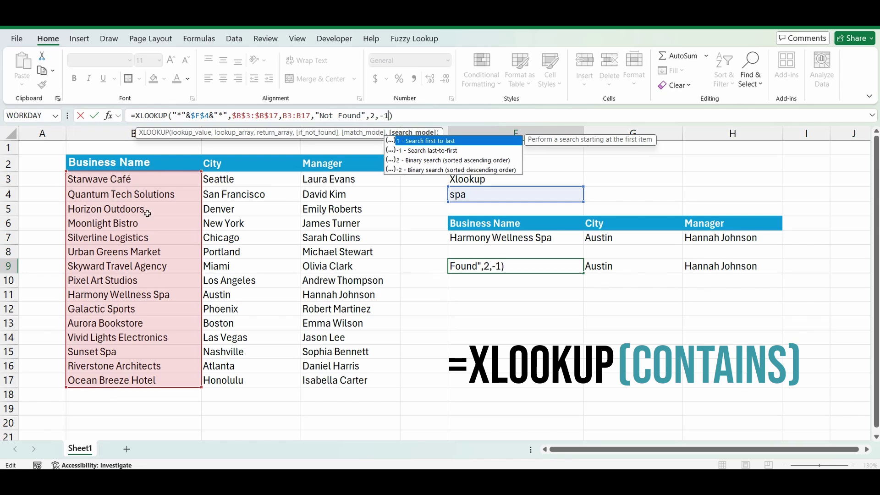
pyautogui.press('Return')
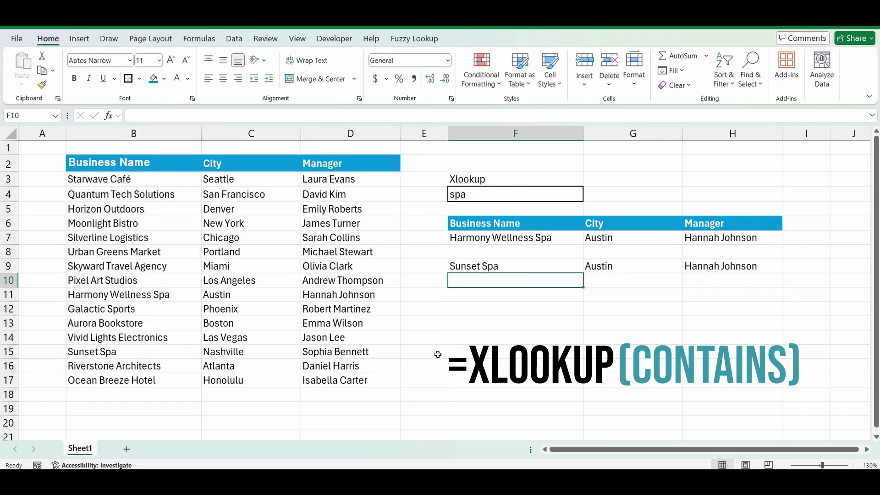
pyautogui.click(529, 269)
pyautogui.moveTo(583, 273); pyautogui.dragTo(746, 275)
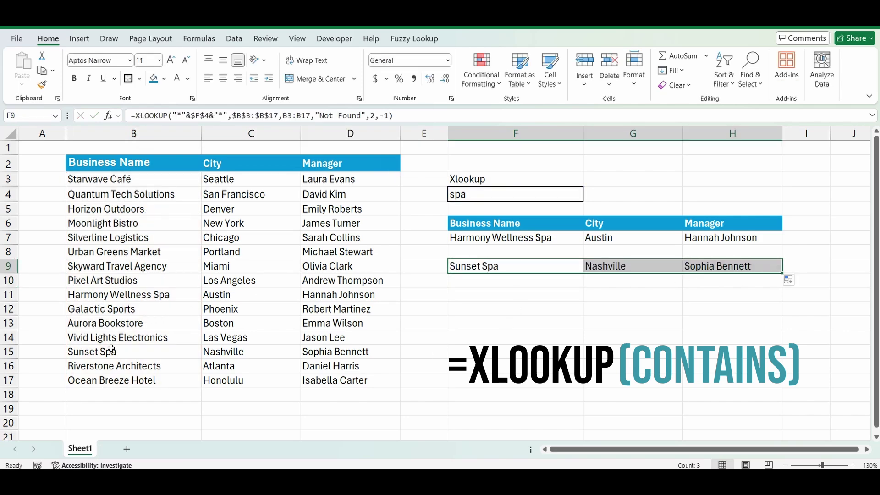
pyautogui.moveTo(106, 352); pyautogui.dragTo(327, 349)
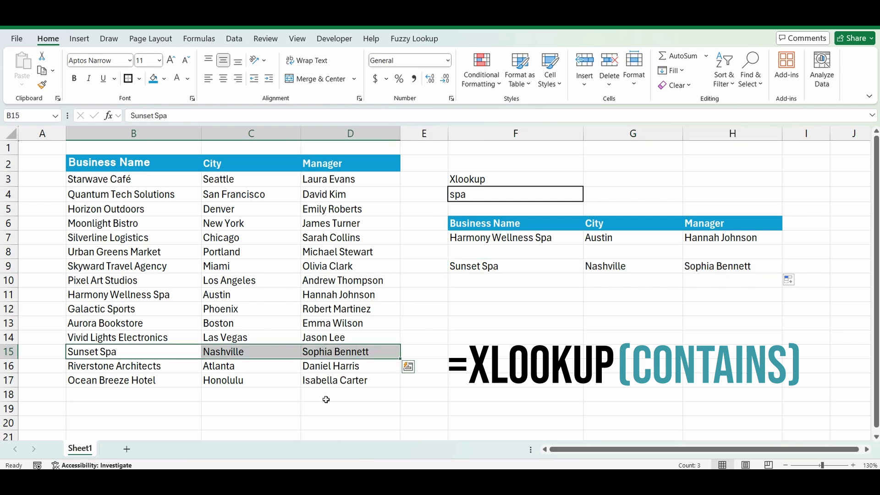